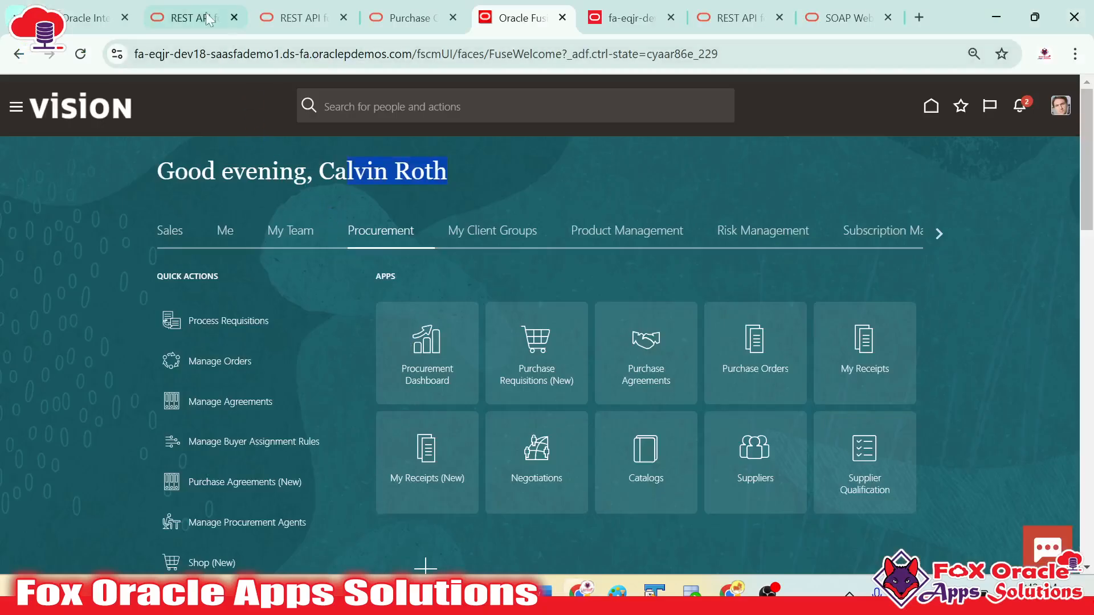
- Switch to the Oracle Integration tab and paste the copied SCM user's username into the REST connection's Username field
left_click(86, 18)
left_click(171, 381)
key("ctrl+v")
- Replace the REST connection's password with the Fusion demo account password copied from the Notepad++ notes
left_click(171, 426)
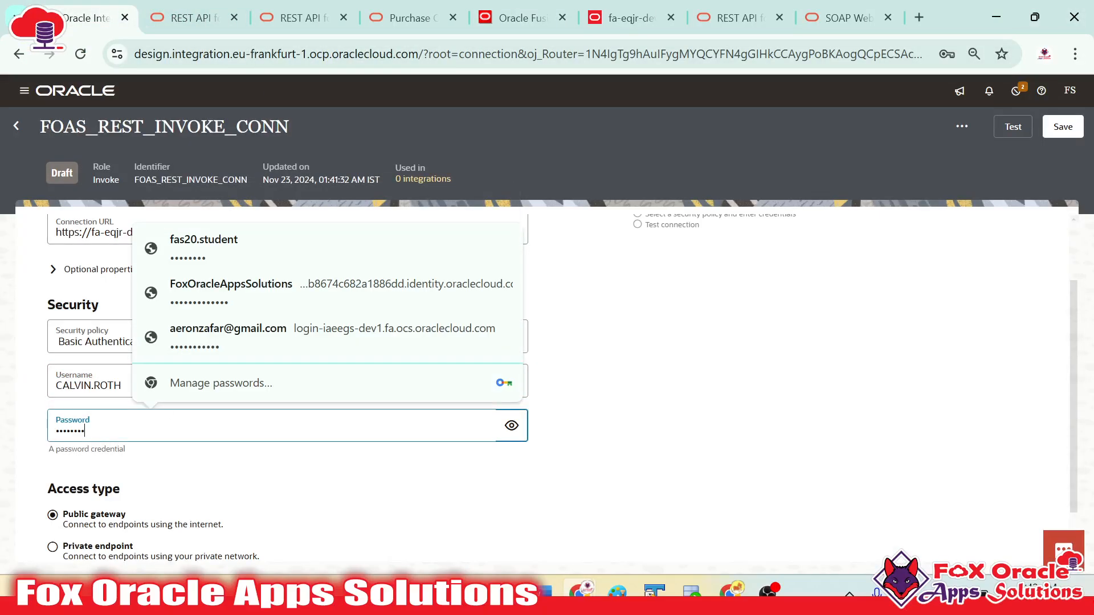
key("BackSpace")
key("BackSpace")
key("BackSpace")
key("BackSpace")
key("BackSpace")
key("BackSpace")
key("BackSpace")
key("BackSpace")
key("alt+Tab")
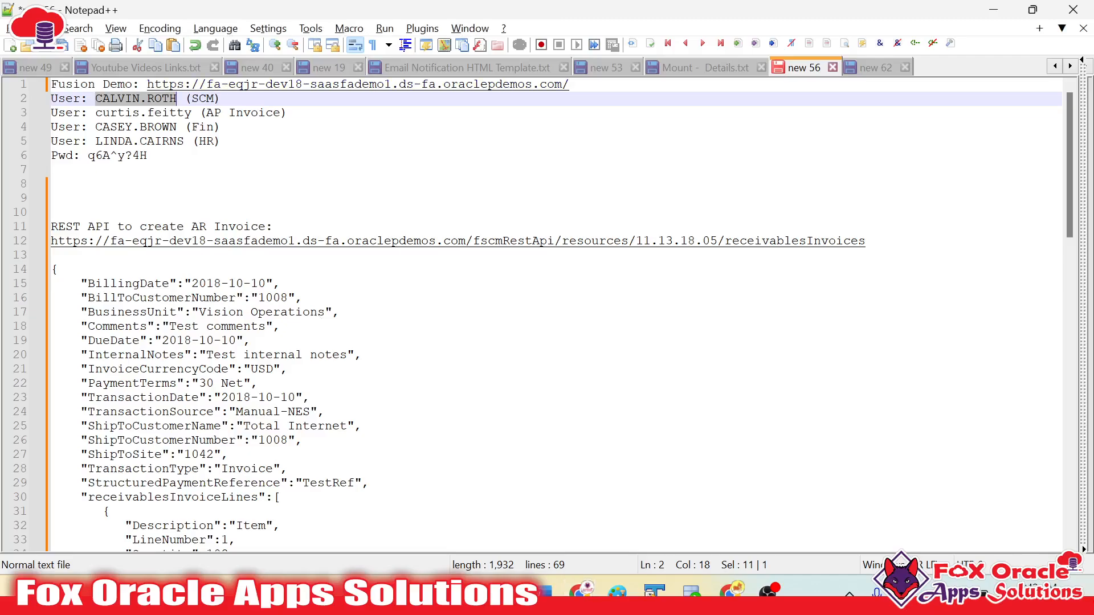
left_click_drag(88, 156, 148, 156)
key("ctrl+c")
key("alt+Tab")
left_click(117, 431)
key("ctrl+v")
scroll(275, 498, "down", 1)
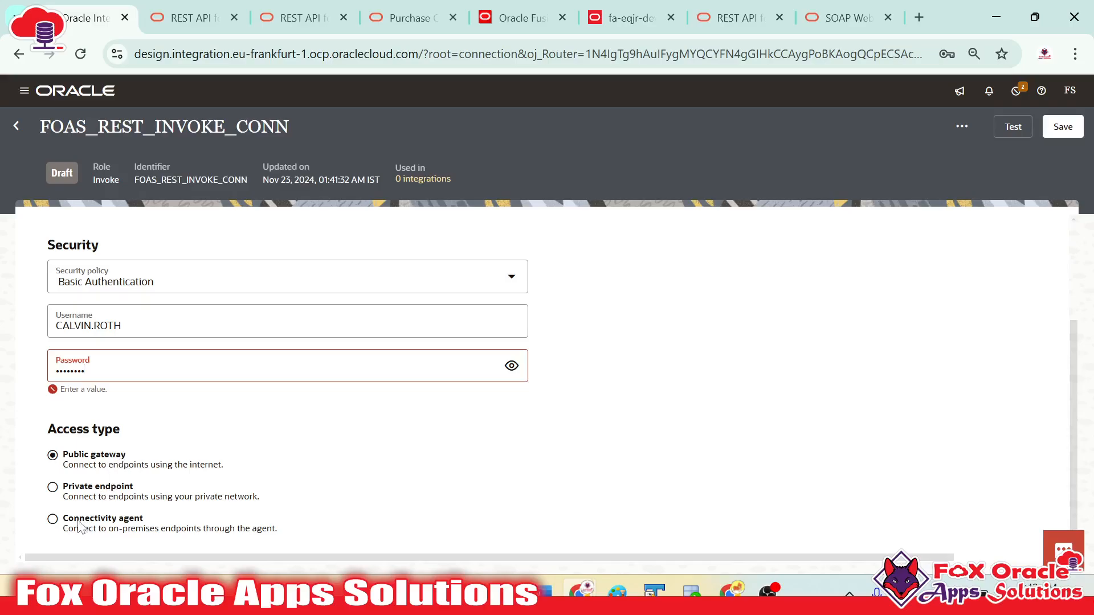
scroll(246, 412, "up", 3)
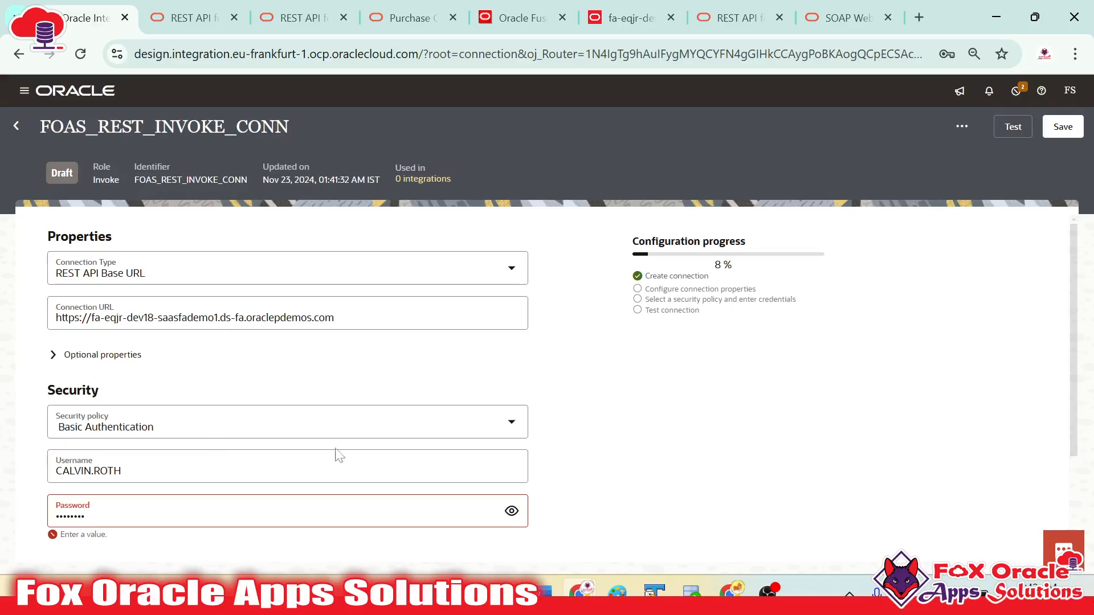
left_click(568, 503)
- Test the FOAS_REST_INVOKE_CONN connection and save it
scroll(567, 500, "down", 3)
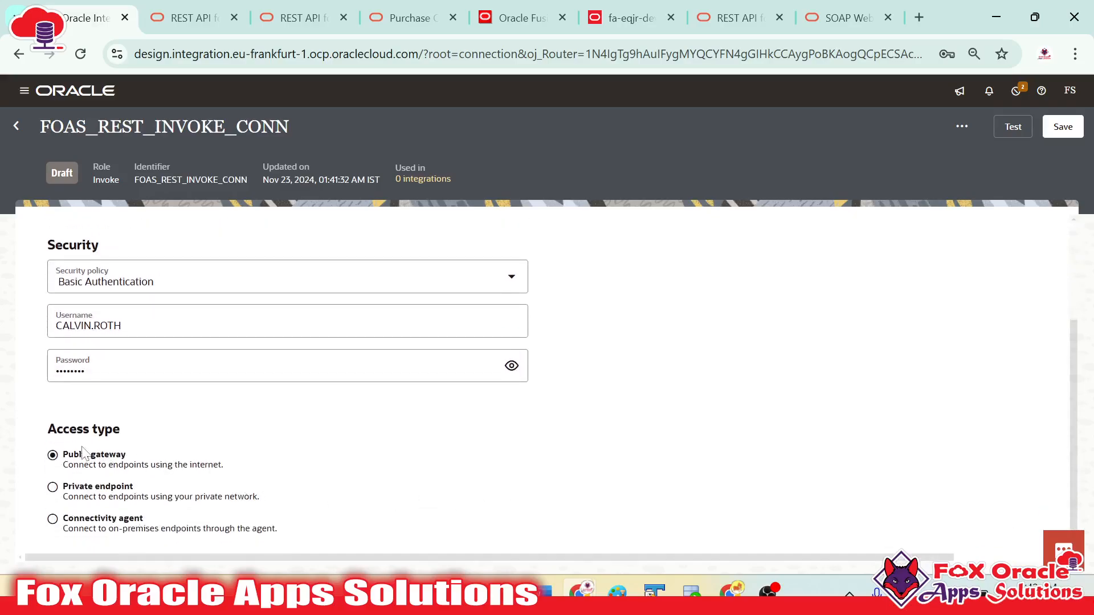
scroll(855, 398, "up", 3)
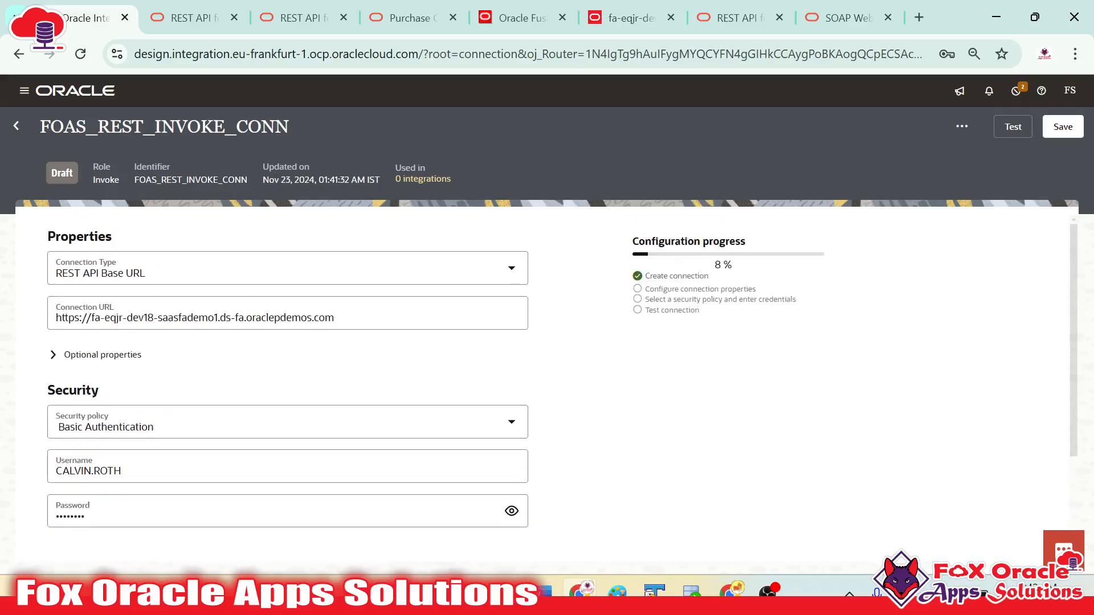
double_click(717, 265)
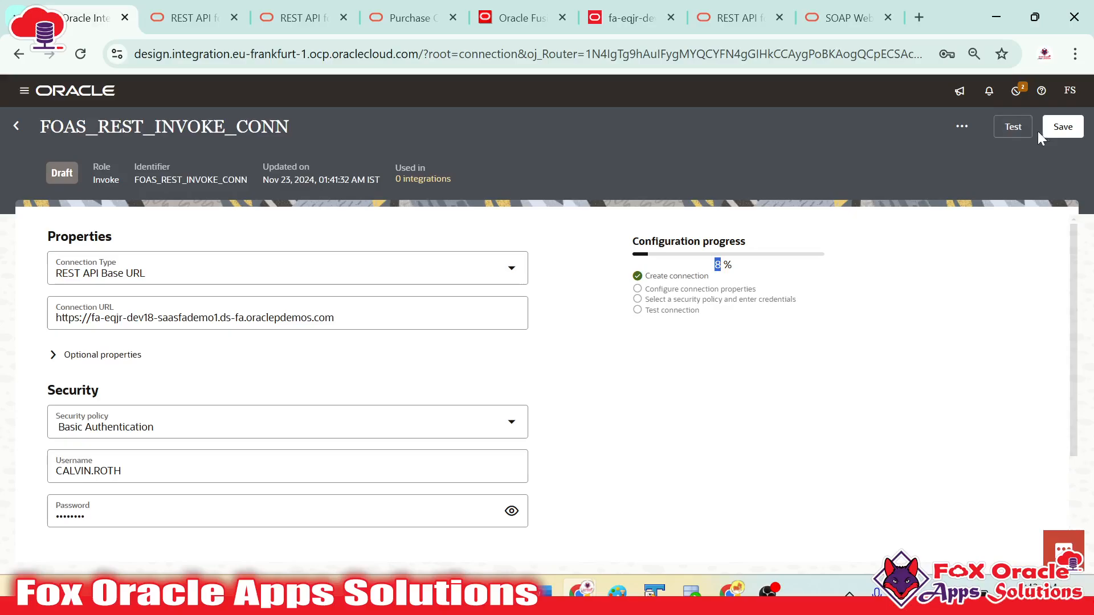
left_click(1014, 127)
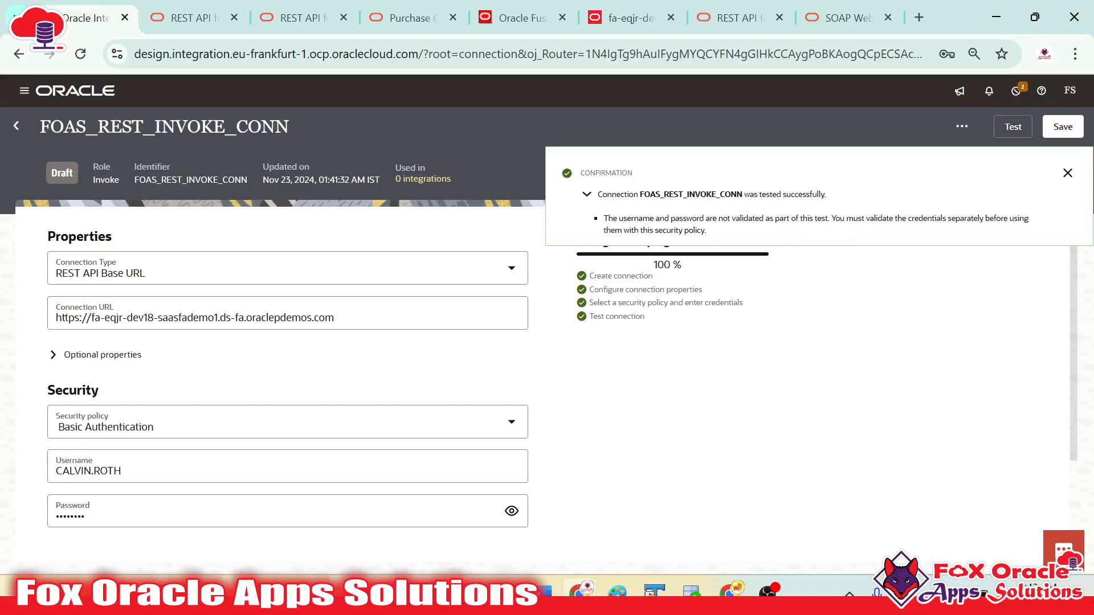
left_click(1068, 173)
left_click(1048, 125)
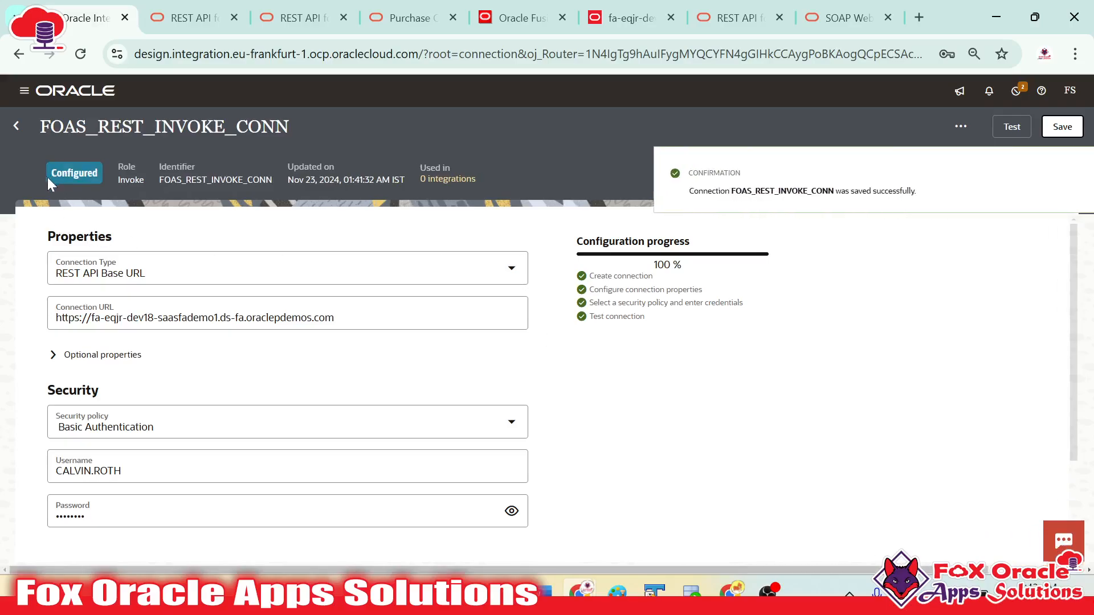
- Check the REST connection's status and return to the Connections list
left_click_drag(57, 173, 93, 173)
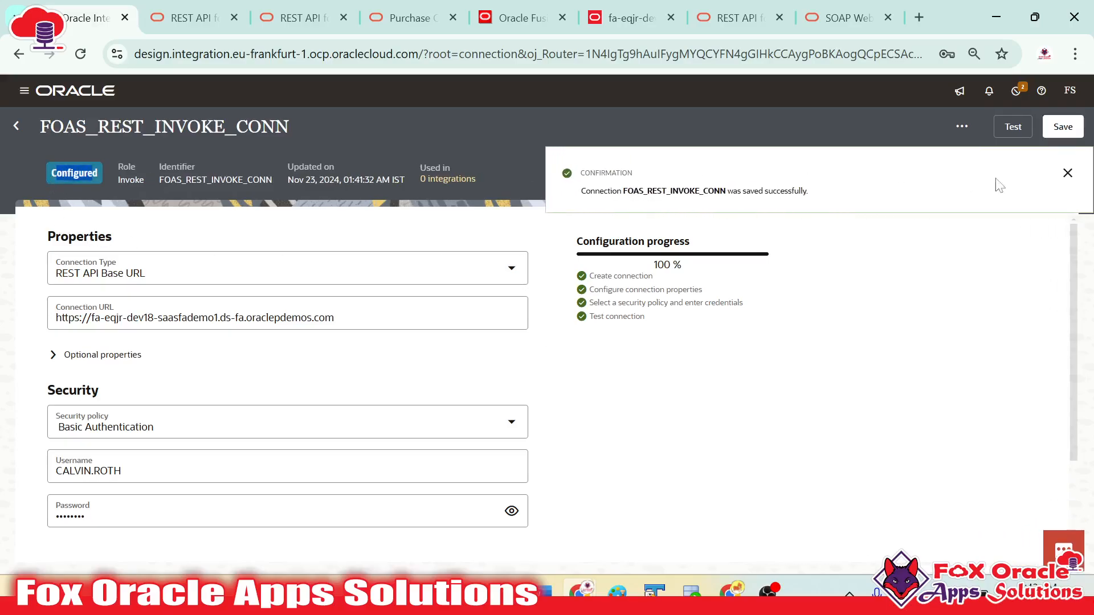
scroll(196, 384, "down", 2)
scroll(207, 394, "up", 2)
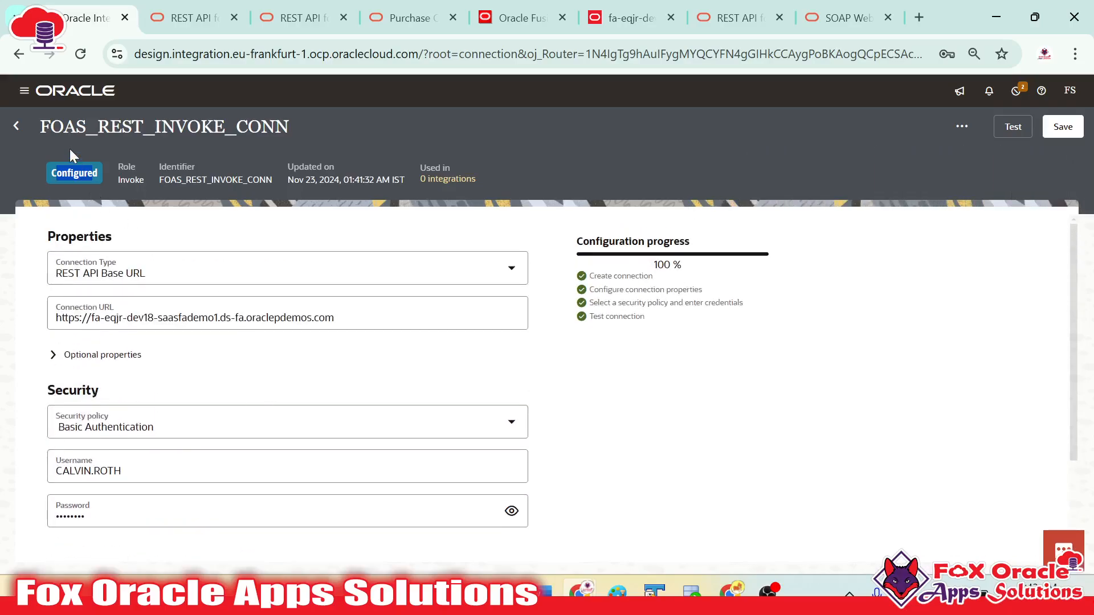
left_click(16, 126)
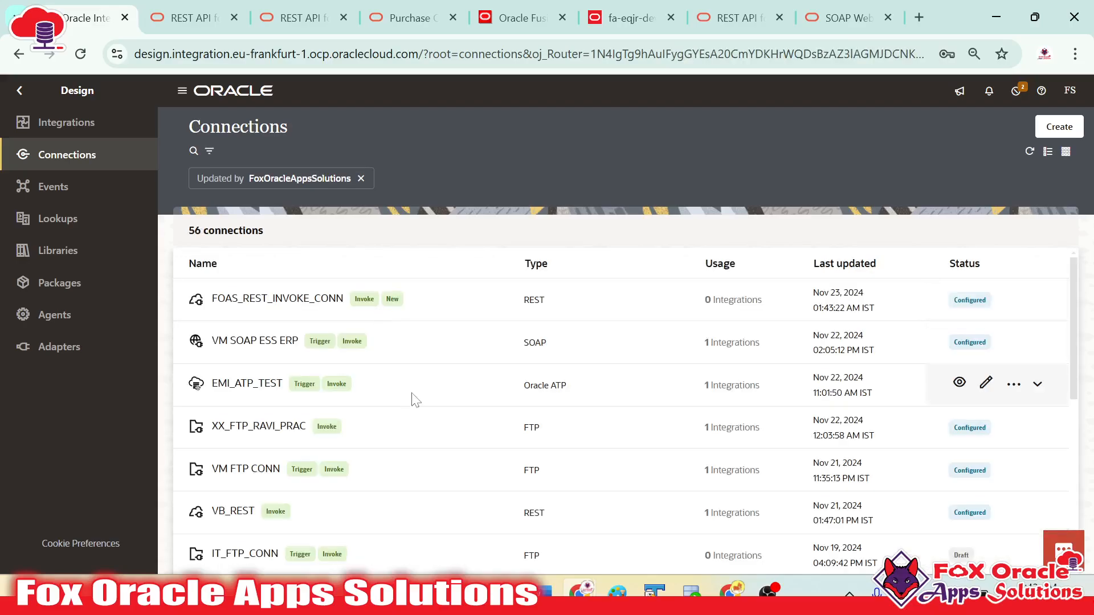
- Start a new connection, search the adapters for SOAP, and select the SOAP adapter
left_click(1058, 129)
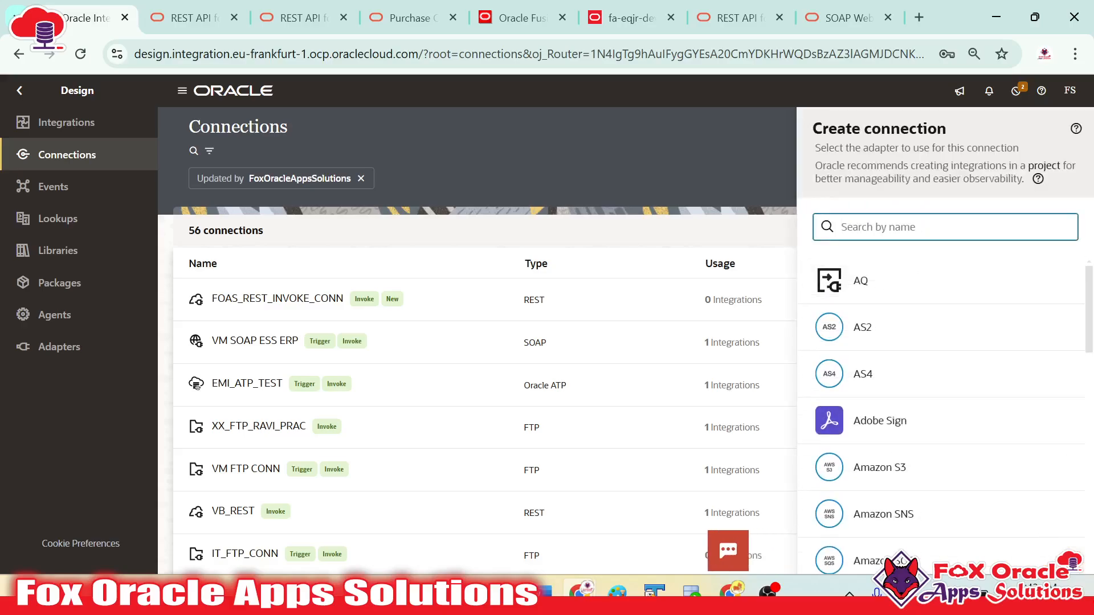
type("RES")
key("BackSpace")
key("BackSpace")
key("BackSpace")
type("SOAP")
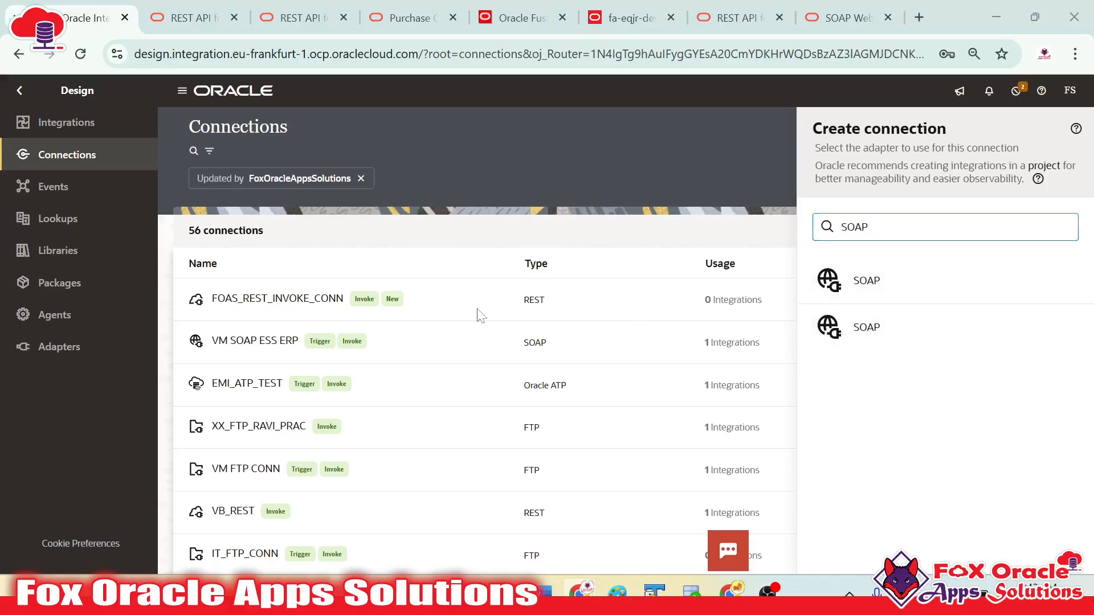
key("alt+Tab")
scroll(508, 318, "down", 19)
left_click_drag(762, 240, 51, 240)
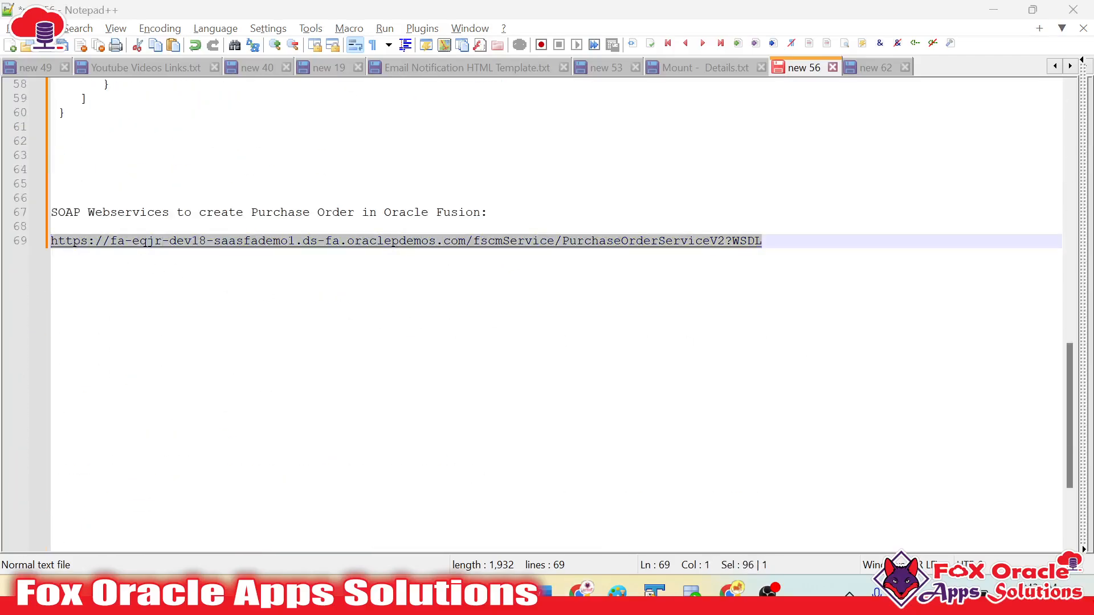
key("alt+Tab")
left_click(873, 290)
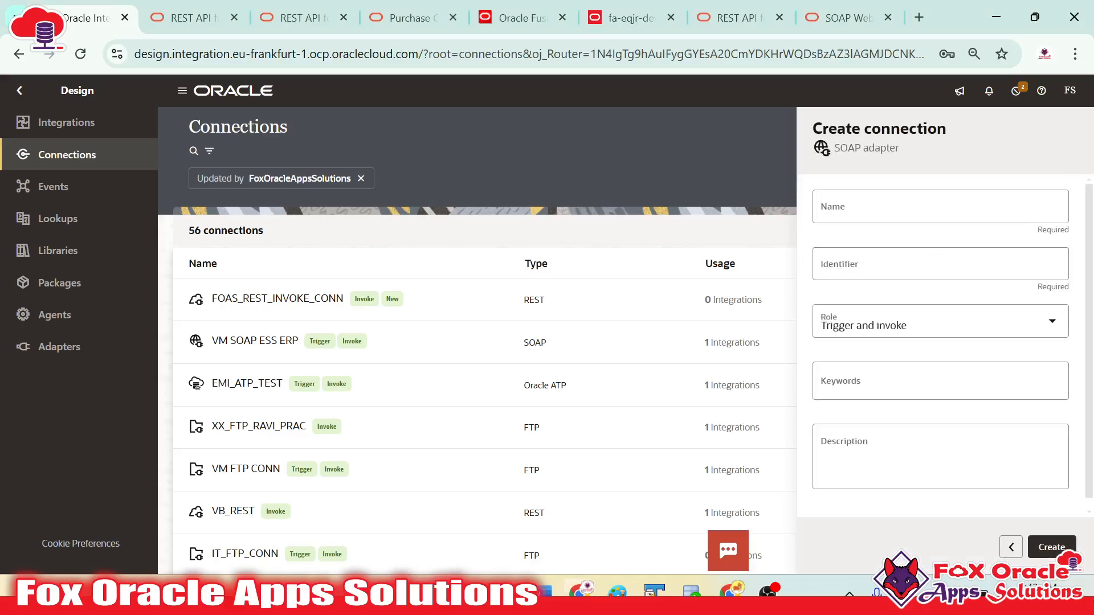
- Name the SOAP connection FOAS_SOAP_INVOKE_CONN, set its role to Invoke, and create it
left_click(940, 206)
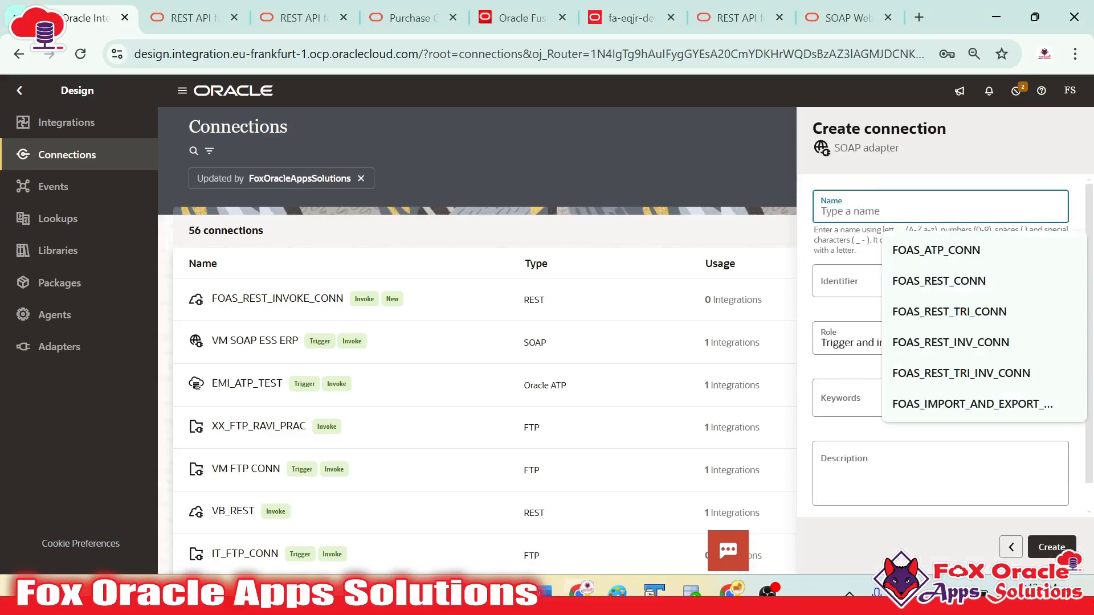
type("FOAS_SOAP_INVOKE_CONN")
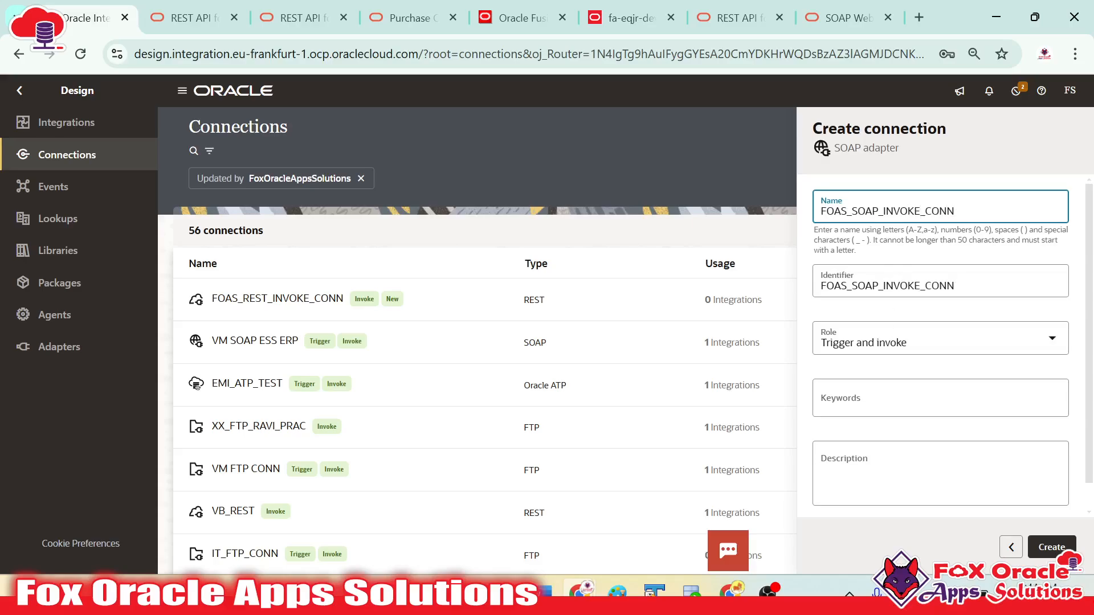
left_click(860, 341)
left_click(850, 408)
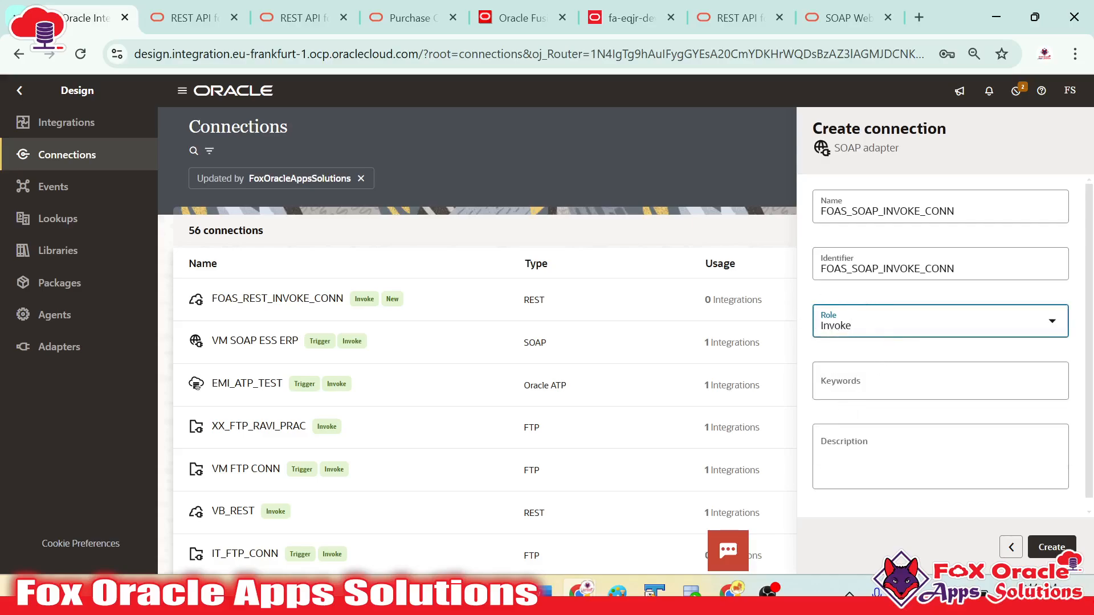
left_click(1060, 549)
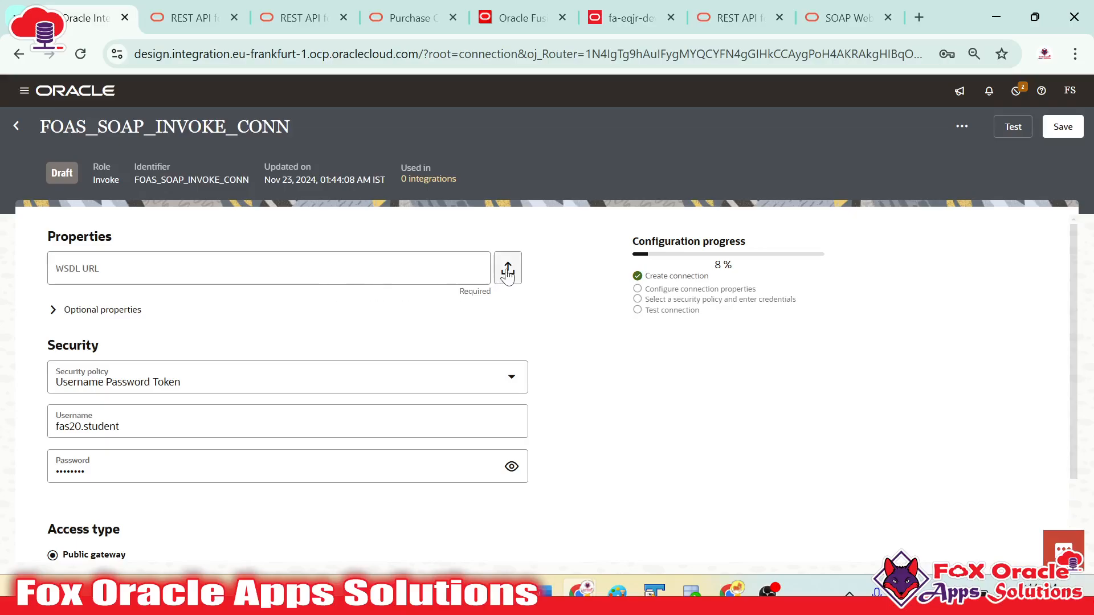
- Review the WSDL URL of the purchase order SOAP service in the Notepad++ notes
left_click(171, 268)
key("alt+Tab")
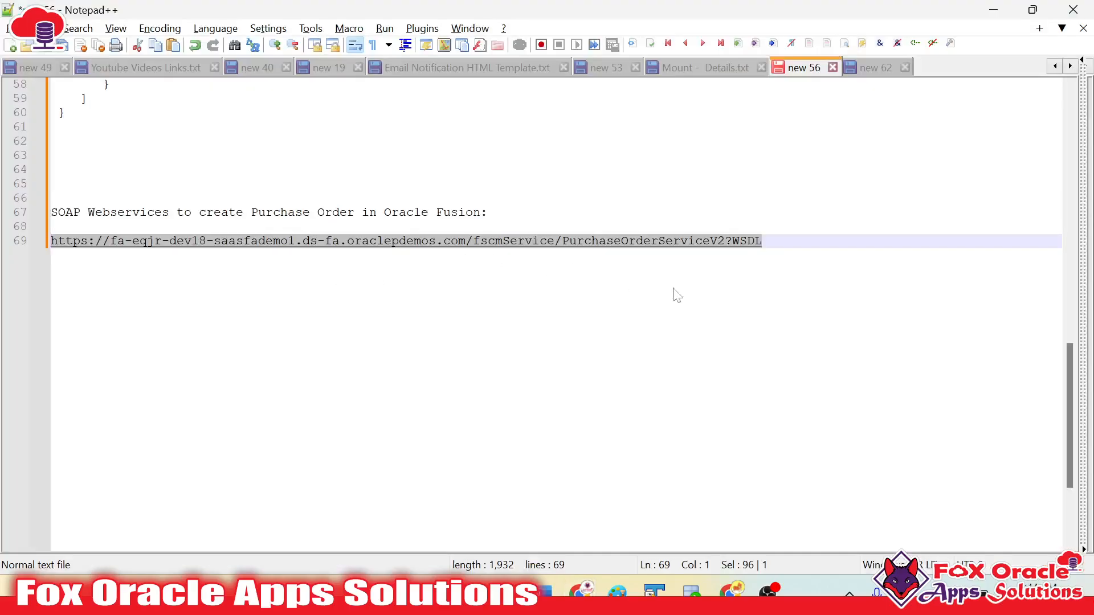
left_click(762, 241)
left_click_drag(762, 241, 51, 240)
key("alt+Tab")
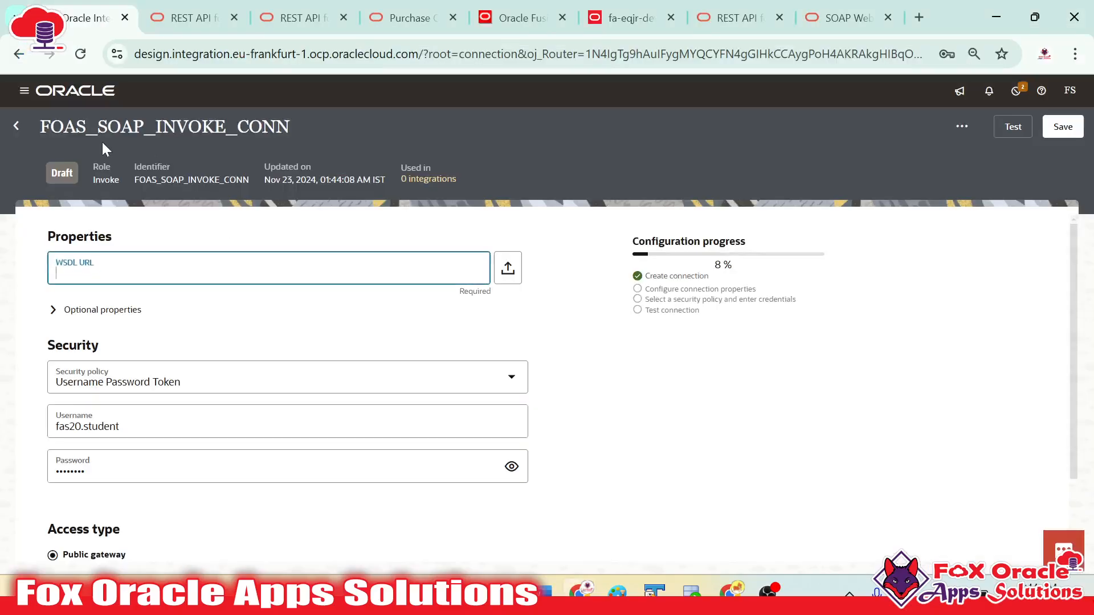
- Rename the SOAP connection to FOAS_SOAP_INVOKE_PO_CONN in its info
left_click(21, 128)
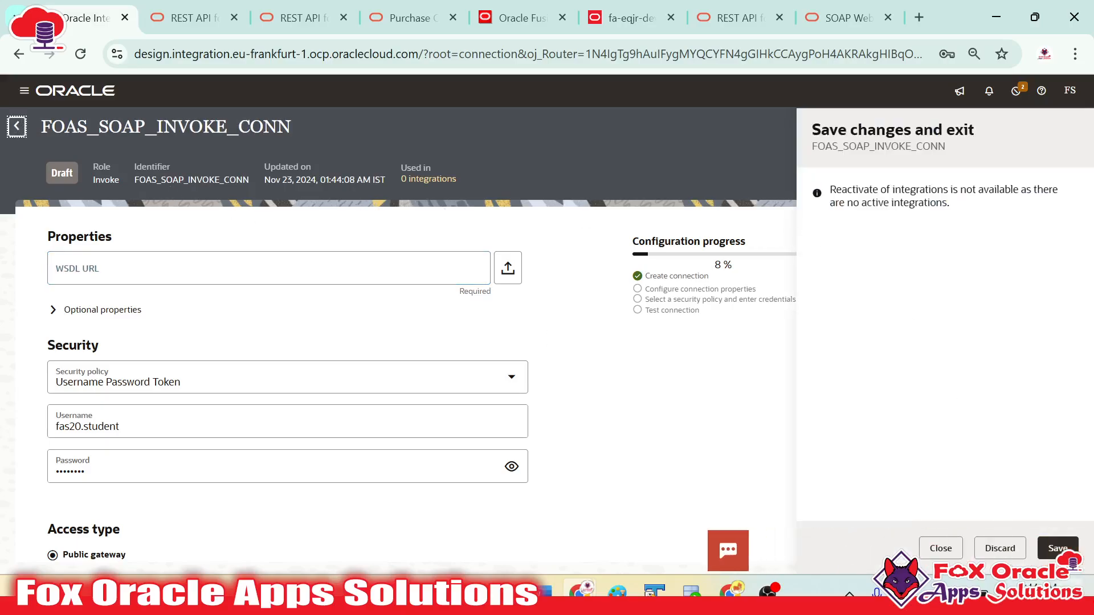
left_click(941, 549)
left_click(963, 127)
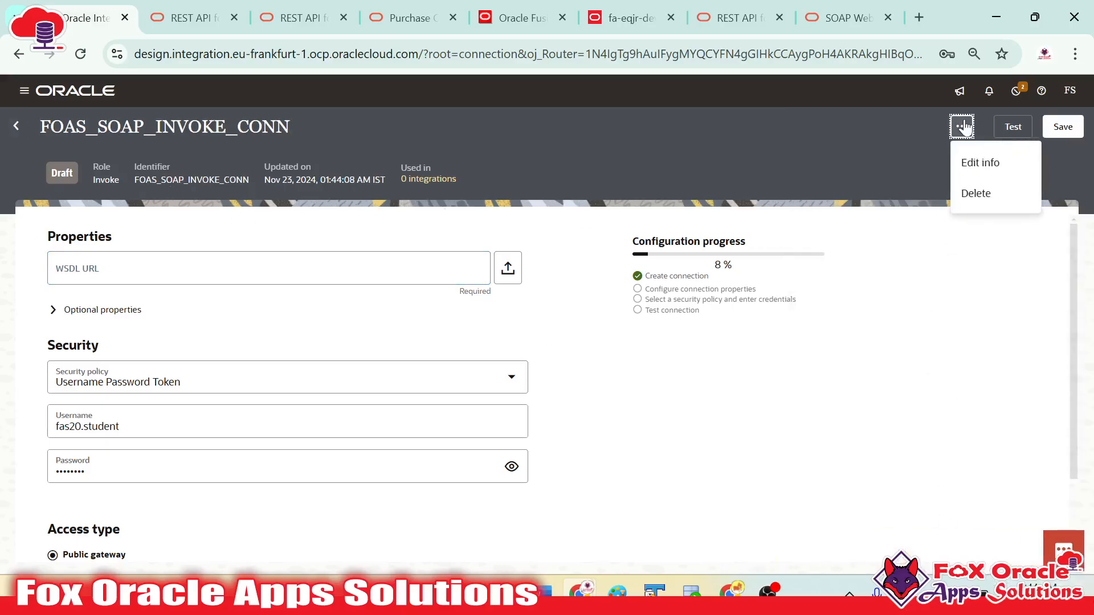
left_click(963, 163)
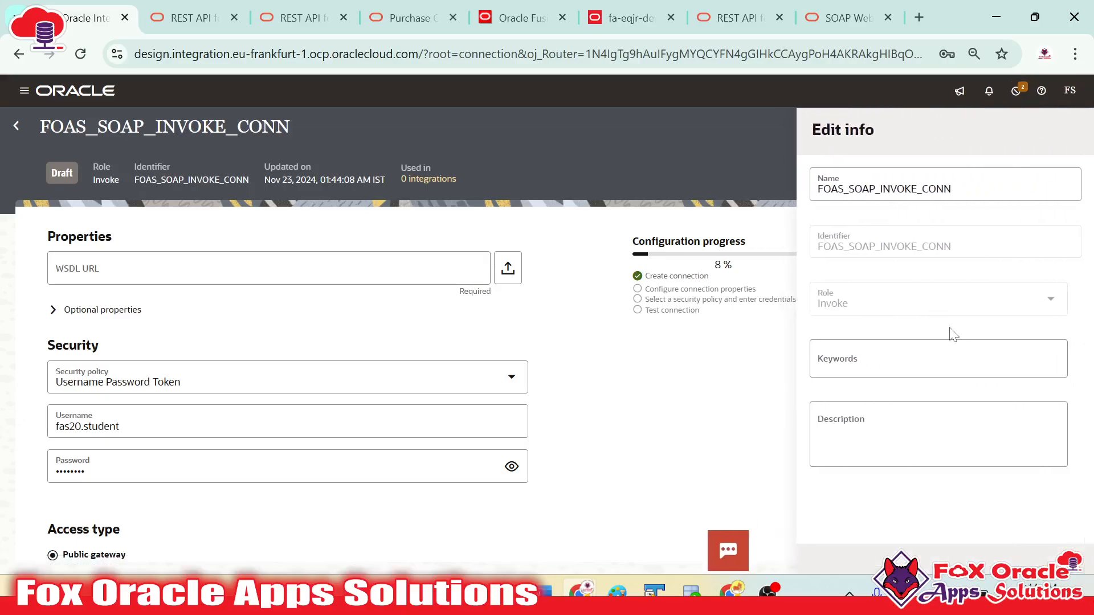
left_click(904, 189)
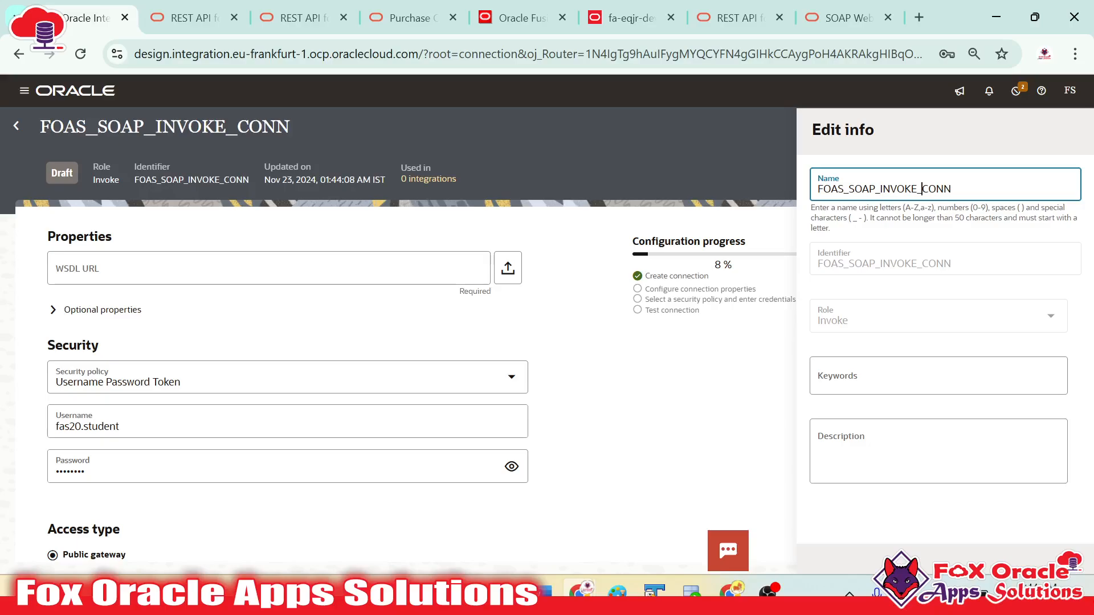
type("PURCHASE")
key("BackSpace")
key("BackSpace")
key("BackSpace")
key("BackSpace")
key("BackSpace")
key("BackSpace")
key("BackSpace")
type("P")
key("BackSpace")
type("O_")
left_click(881, 452)
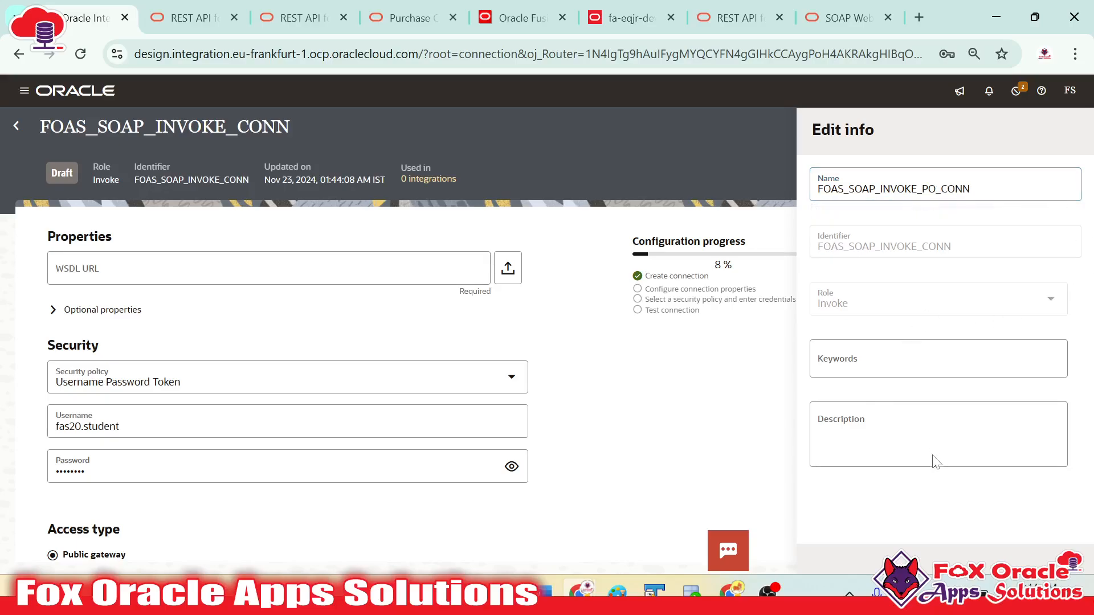
left_click(736, 410)
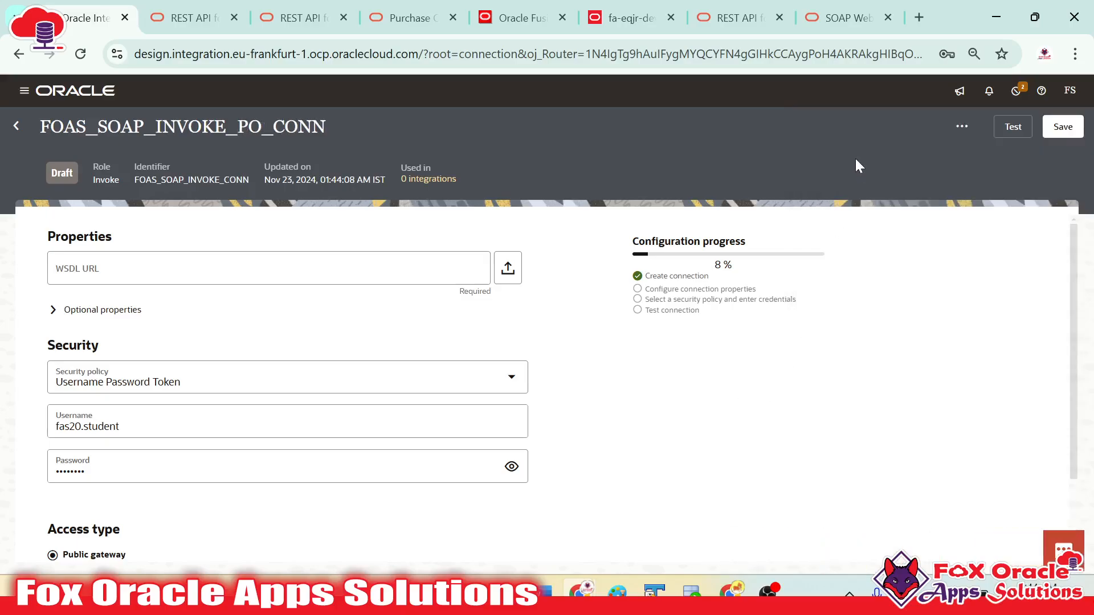
left_click_drag(39, 126, 337, 139)
left_click(333, 333)
left_click(267, 271)
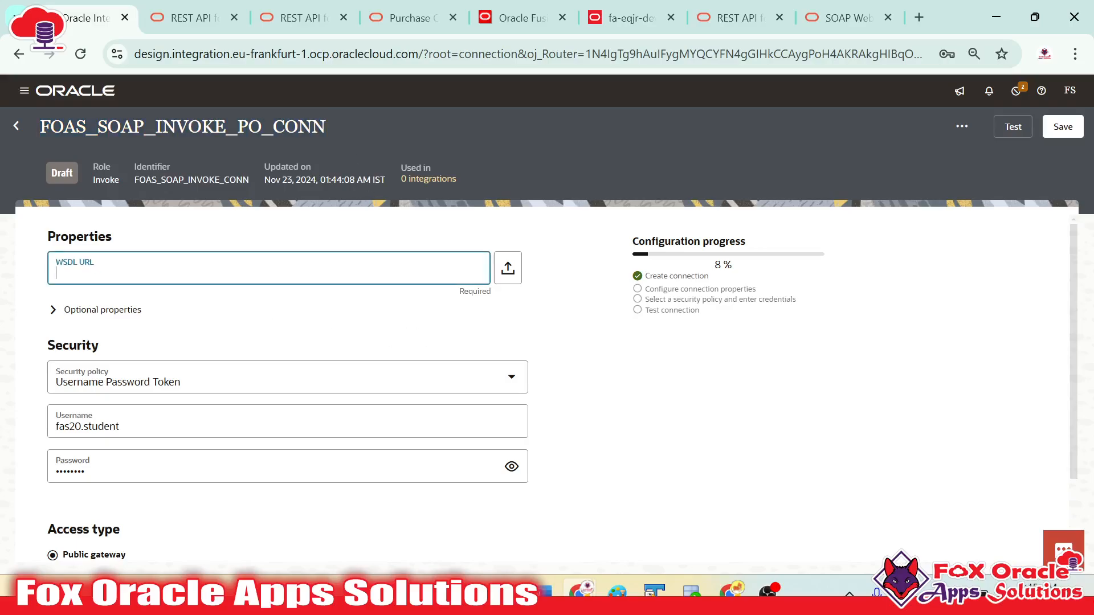
key("alt+Tab")
key("ctrl+c")
key("alt+Tab")
left_click(327, 256)
key("ctrl+v")
left_click(423, 330)
scroll(410, 301, "down", 1)
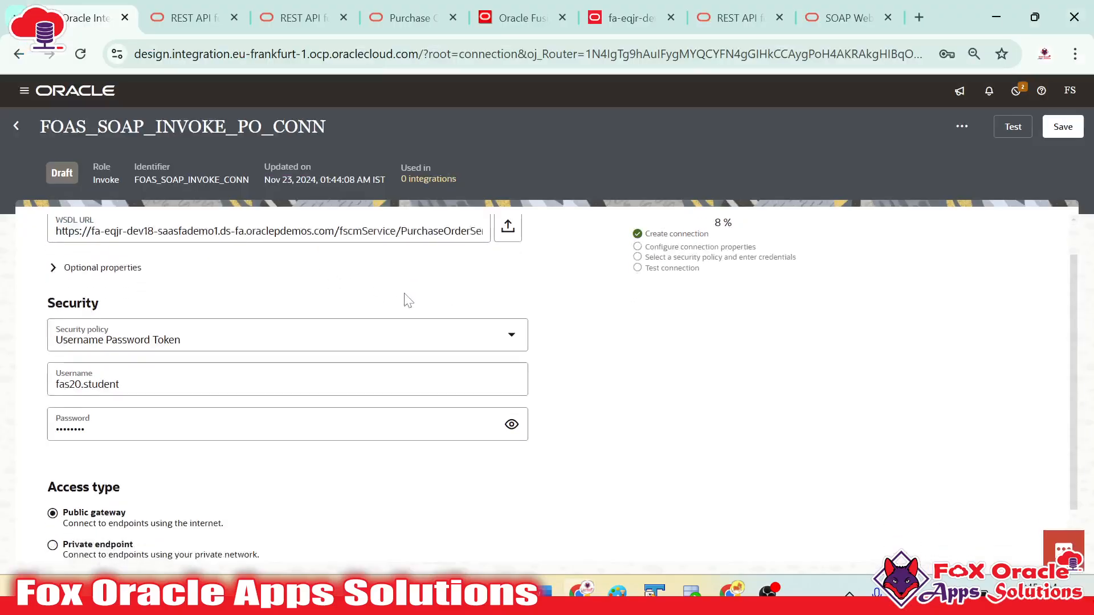
scroll(215, 286, "up", 1)
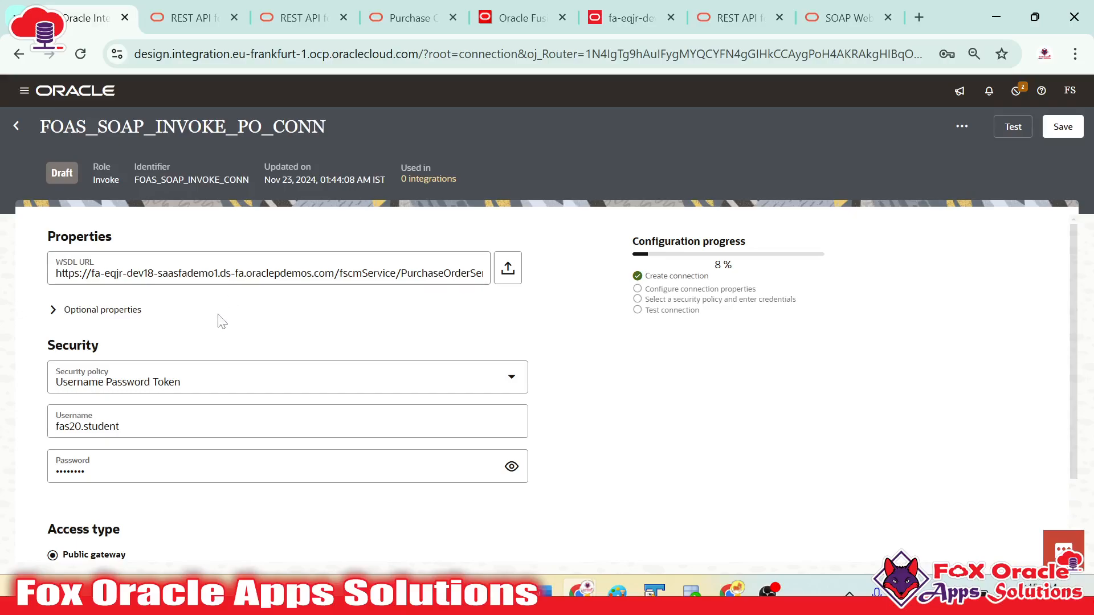
- Examine the SOAP connection's optional properties and collapse them again
scroll(188, 348, "down", 1)
scroll(188, 348, "up", 1)
left_click(71, 310)
scroll(78, 345, "down", 1)
scroll(85, 345, "up", 1)
left_click(57, 311)
scroll(95, 329, "down", 1)
scroll(95, 330, "up", 1)
- Set the SOAP connection's security policy to Basic Authentication
left_click(285, 377)
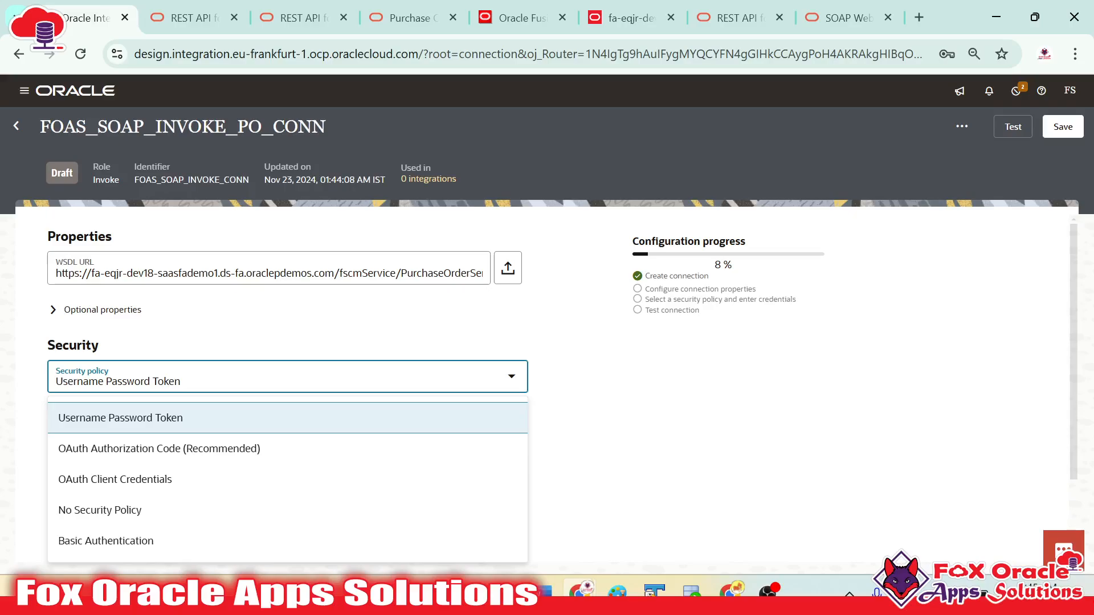
scroll(114, 386, "down", 1)
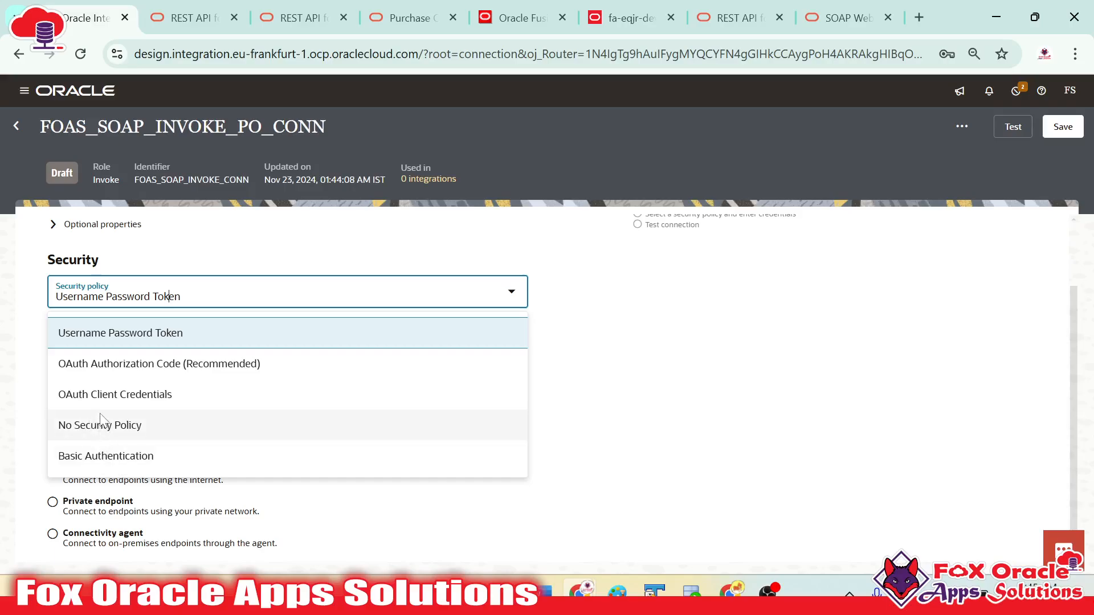
left_click(85, 458)
- Copy the SCM user's username from the Notepad++ notes into the SOAP connection's Username field
left_click(108, 348)
key("alt+Tab")
scroll(208, 334, "up", 15)
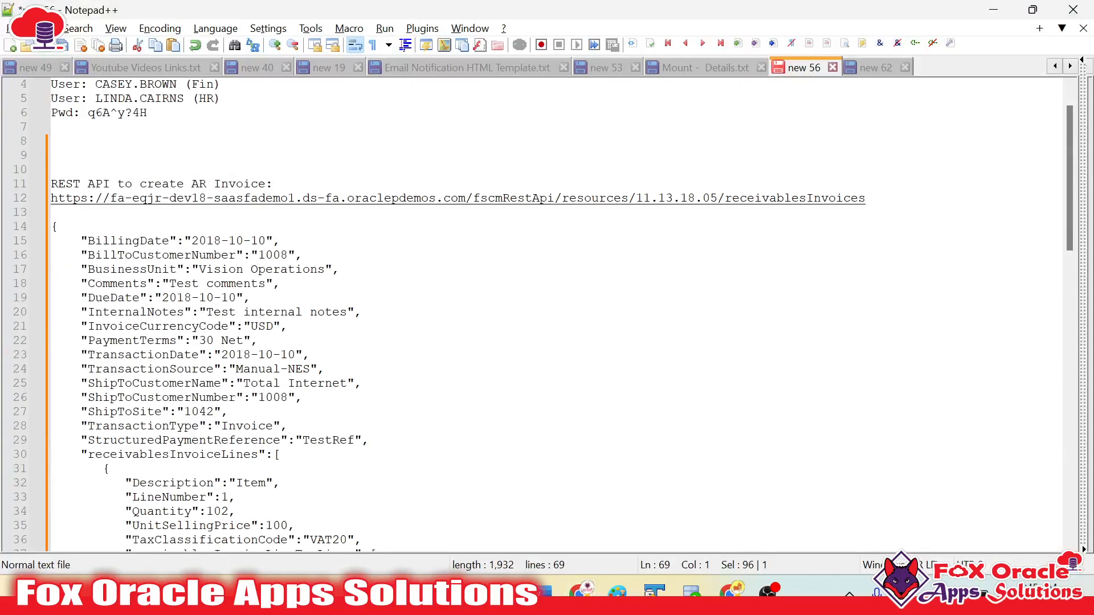
scroll(543, 311, "up", 1)
left_click_drag(95, 98, 178, 99)
key("ctrl+c")
key("alt+Tab")
key("ctrl+v")
- Copy the account password from the Notepad++ notes into the SOAP connection's Password field
key("alt+Tab")
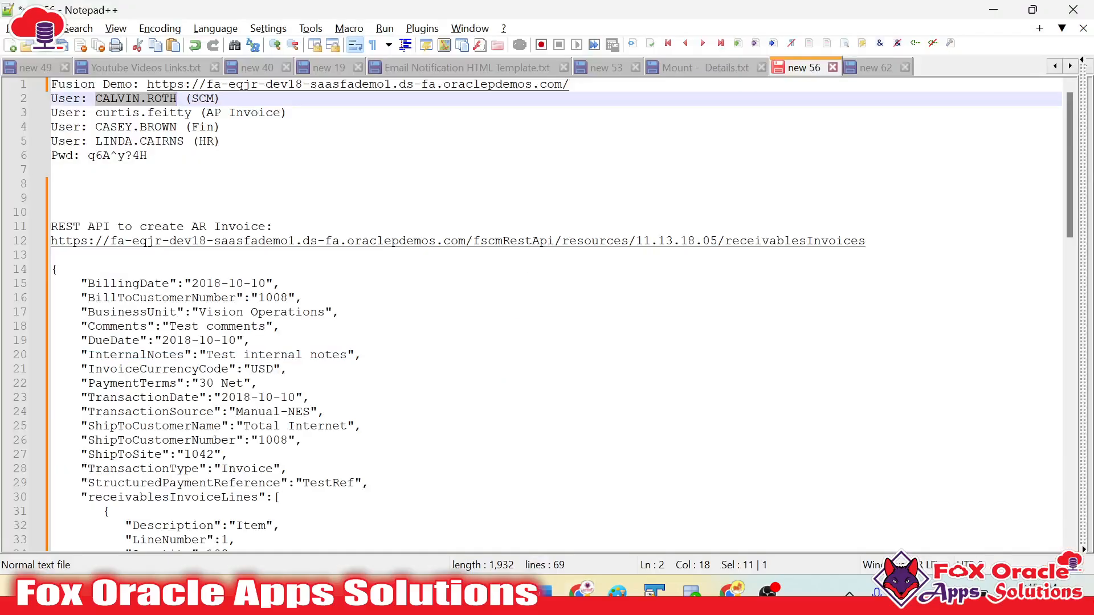
left_click_drag(88, 155, 147, 156)
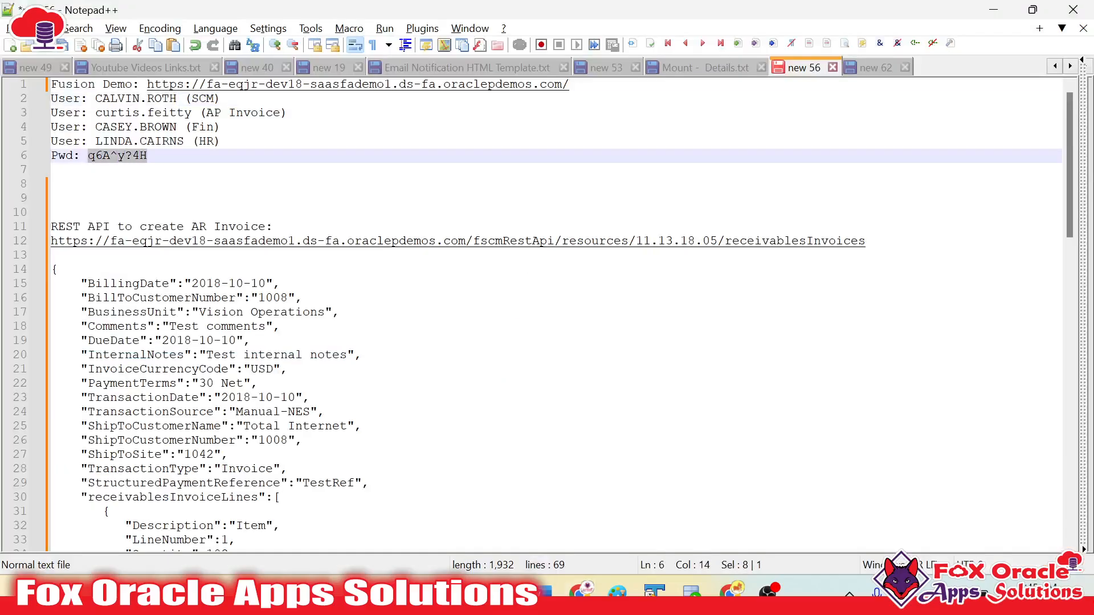
key("ctrl+c")
key("alt+Tab")
left_click(245, 381)
key("ctrl+v")
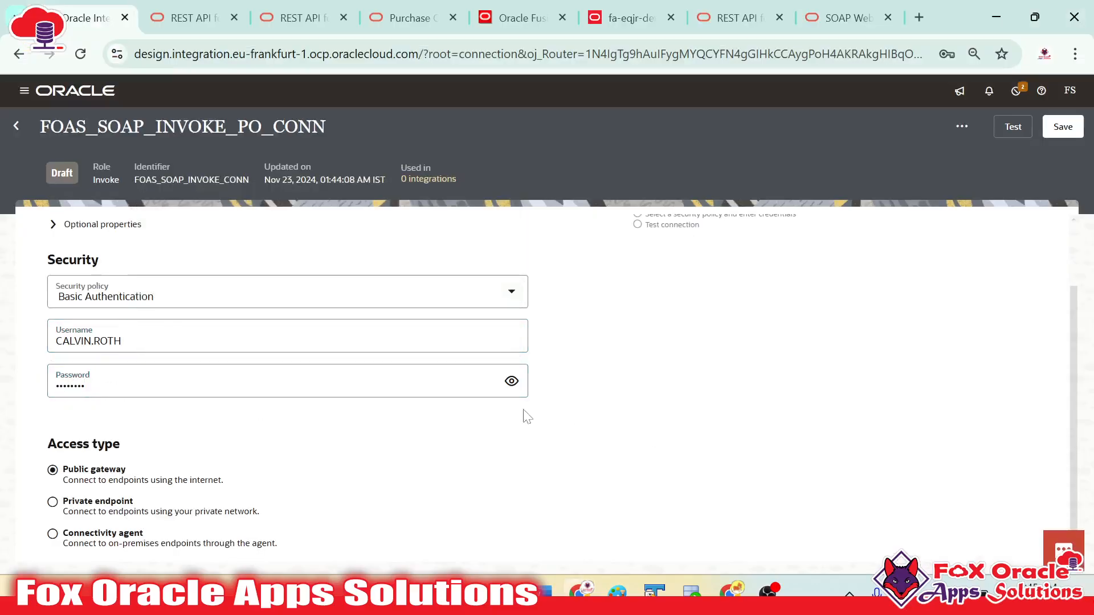
- Test the SOAP connection using the basic Test option instead of full WSDL validation
scroll(288, 368, "up", 2)
left_click(1013, 127)
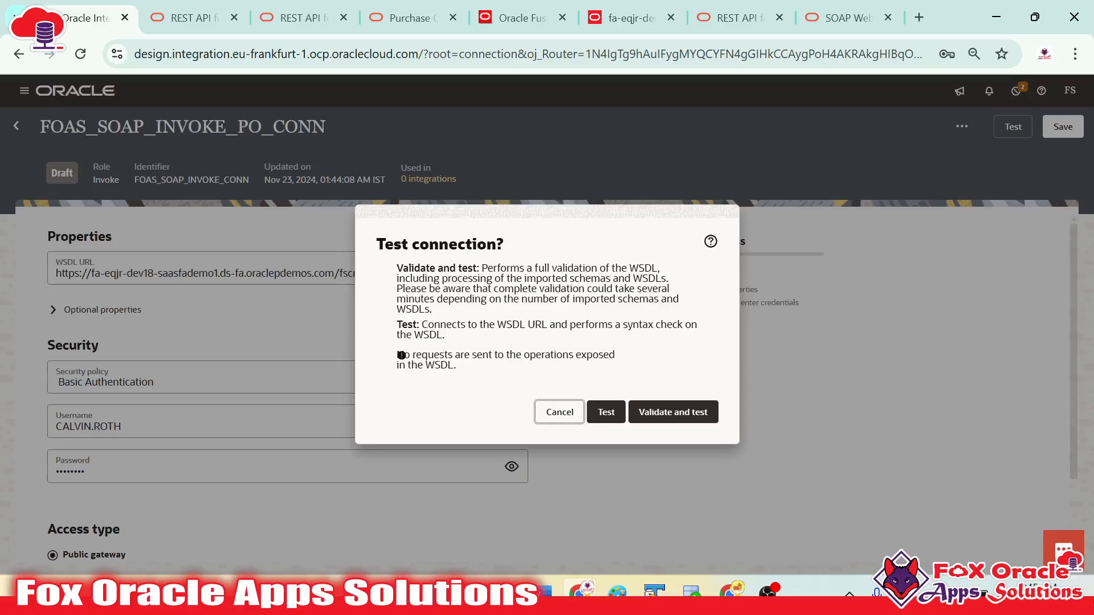
left_click(606, 412)
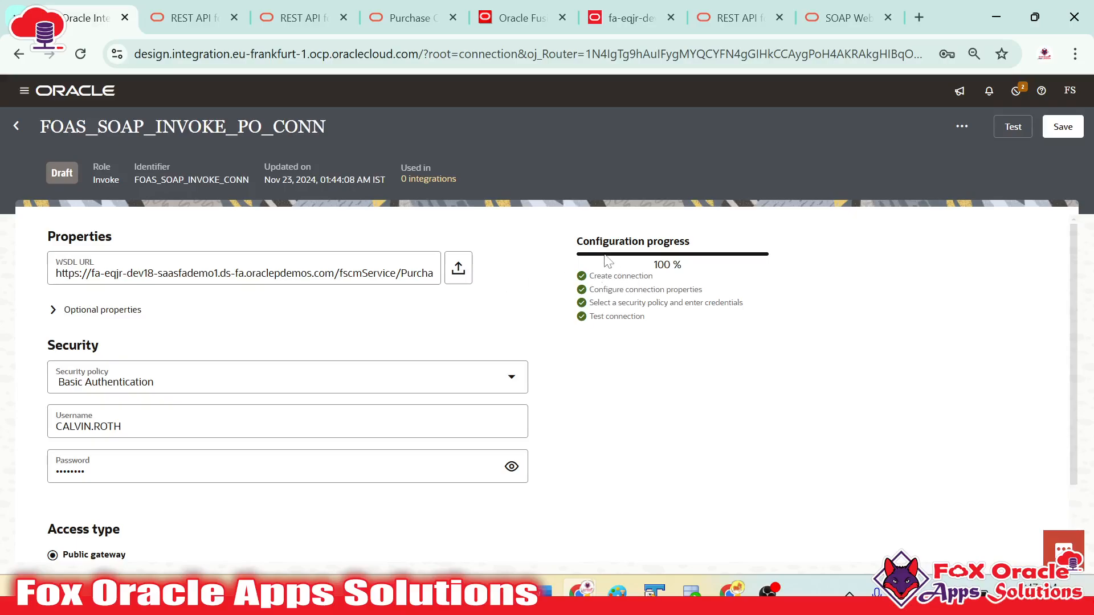
- Save the FOAS_SOAP_INVOKE_PO_CONN connection and return to the Connections list
left_click(1063, 126)
left_click(1068, 172)
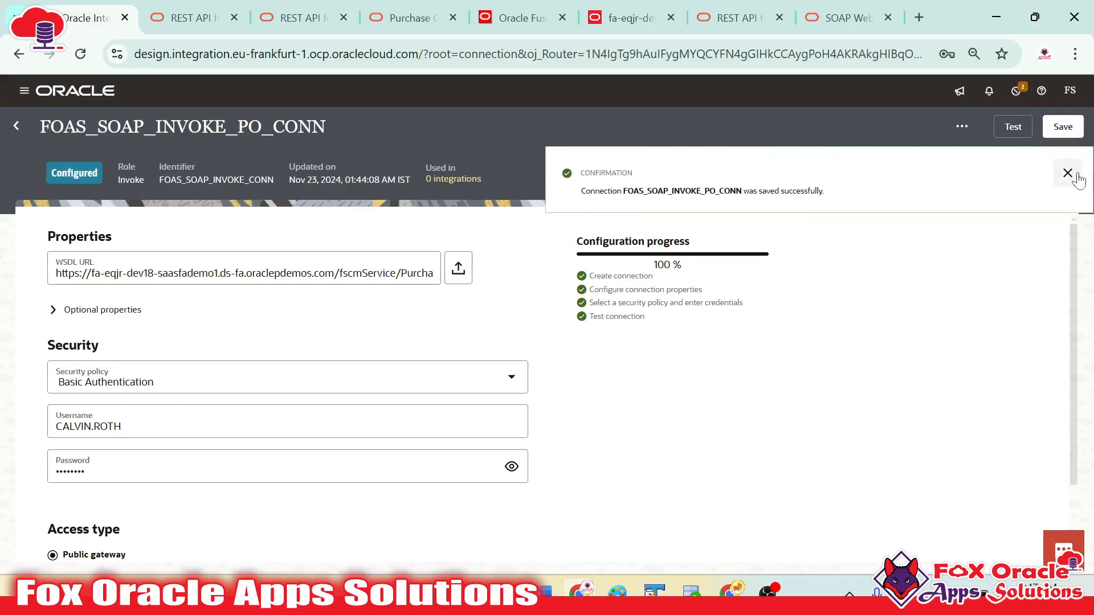
scroll(167, 254, "down", 2)
scroll(166, 255, "up", 2)
left_click(16, 126)
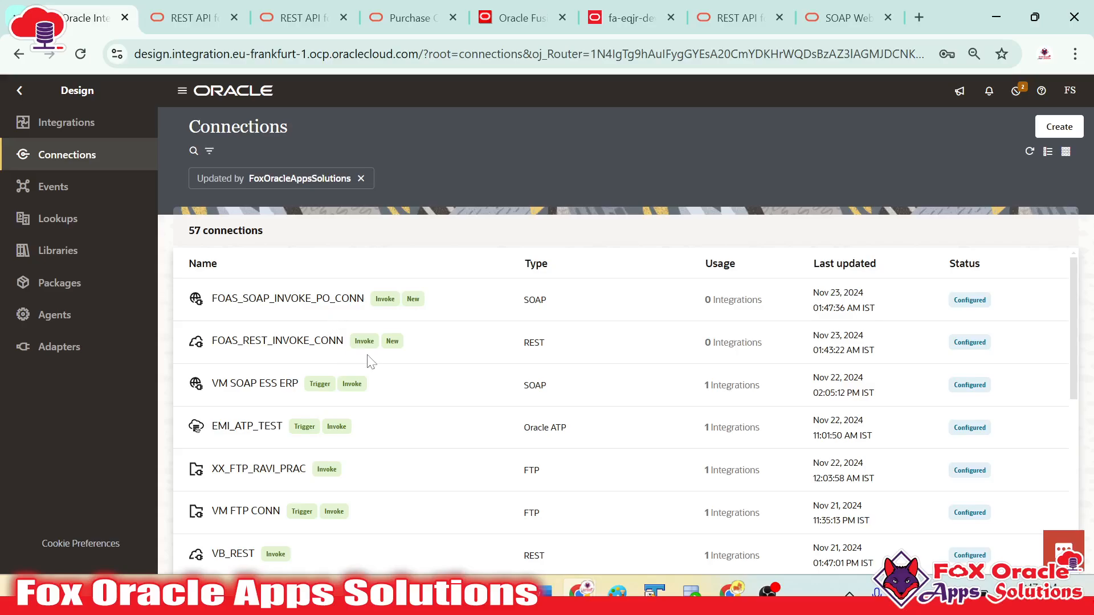
key("alt+Tab")
key("alt+Tab")
key("alt+Tab")
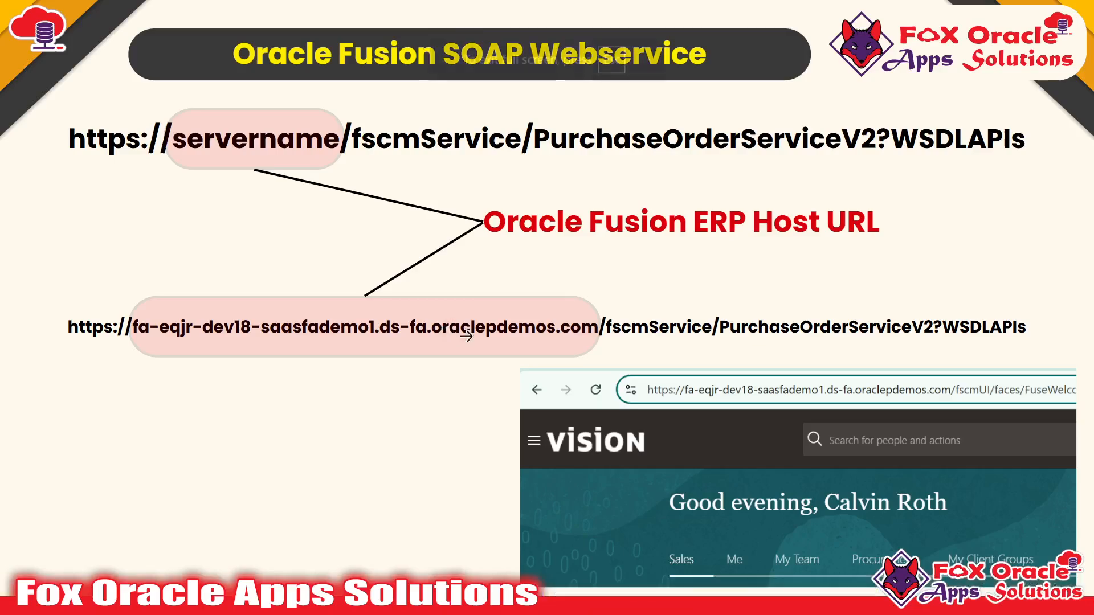
left_click(984, 343)
left_click(985, 343)
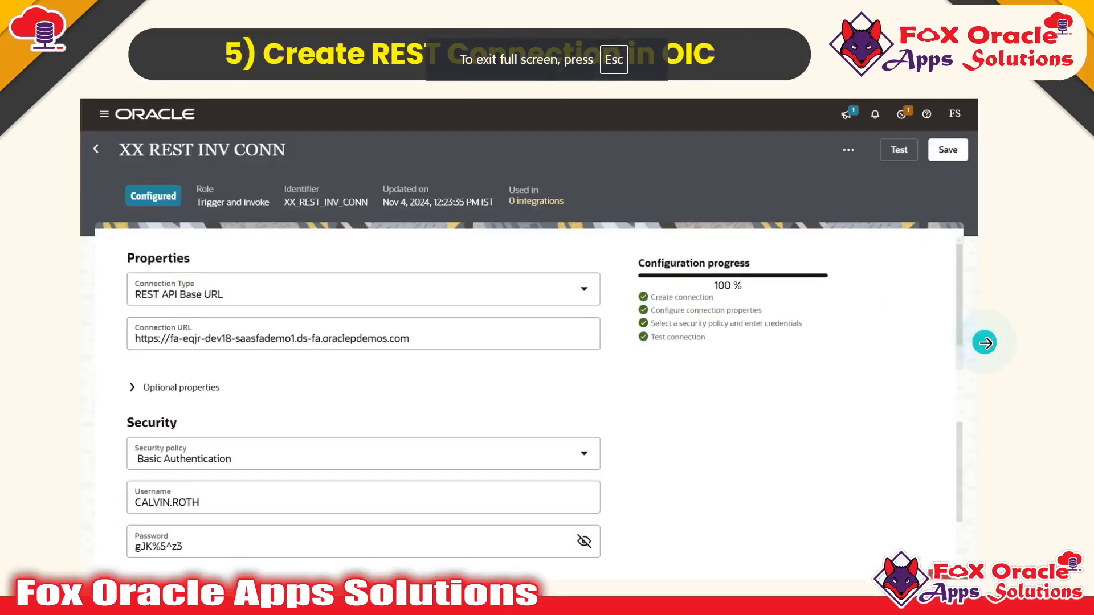
left_click(984, 343)
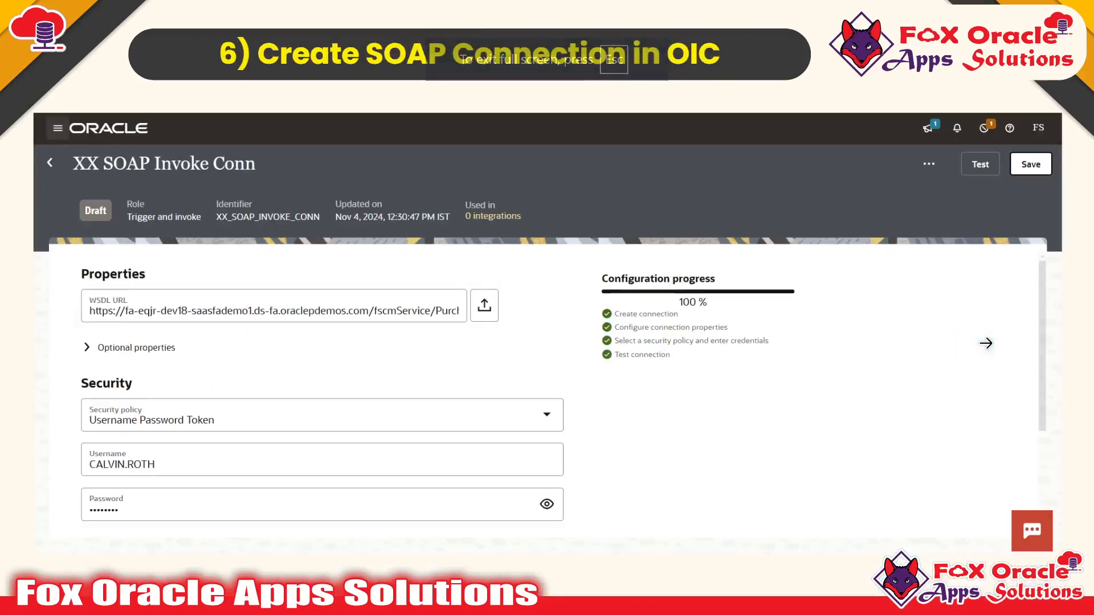